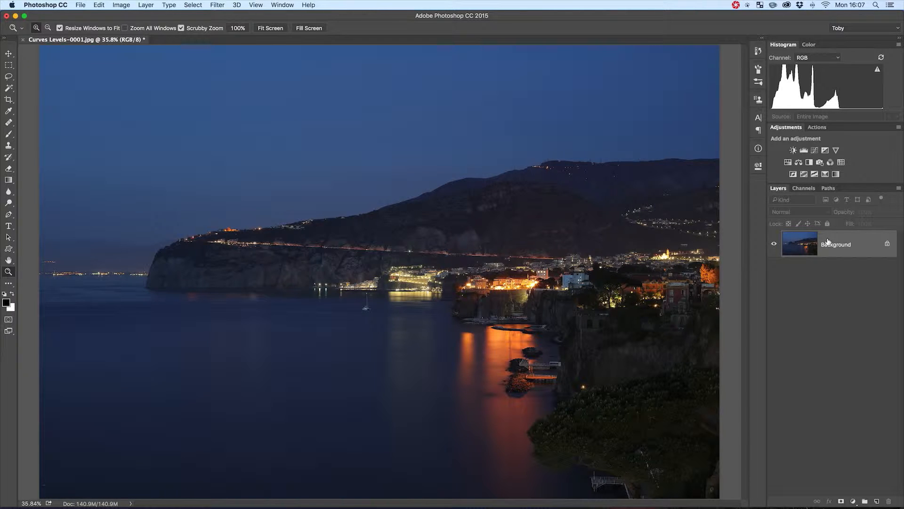
# Add a Curves adjustment layer named Curves 1 above the Background layer, with default mode and 100% opacity.
pyautogui.click(127, 6)
pyautogui.moveTo(148, 29)
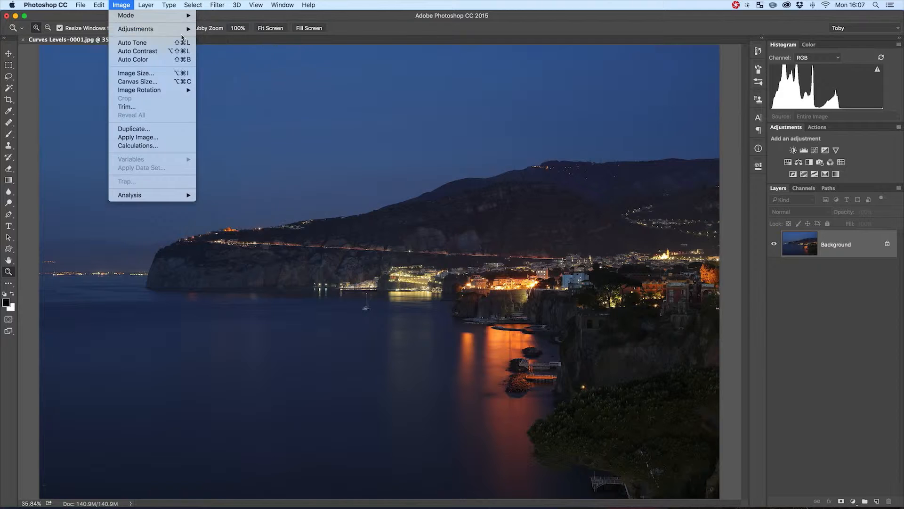
pyautogui.moveTo(146, 5)
pyautogui.moveTo(209, 116)
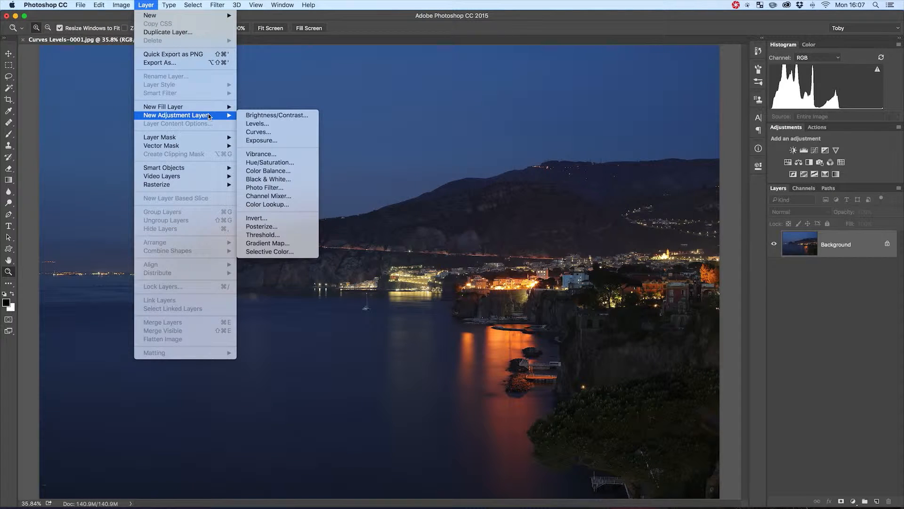
pyautogui.click(292, 133)
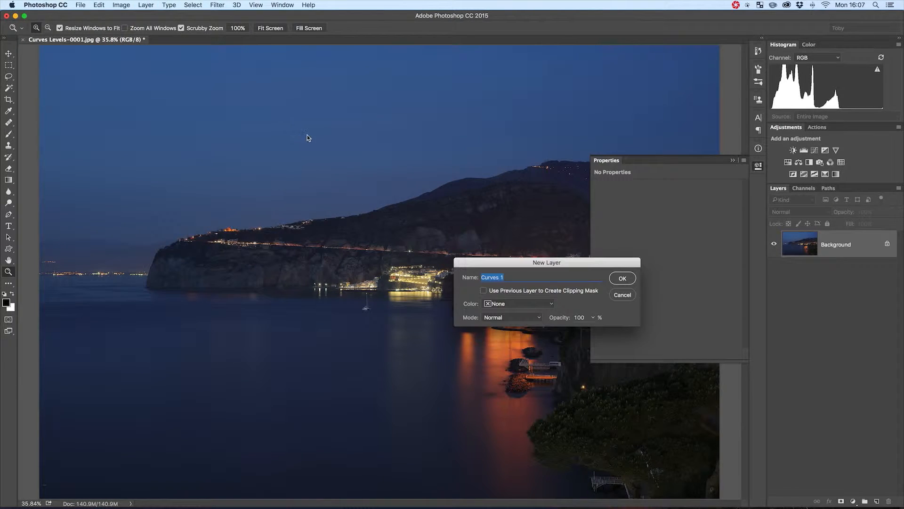
pyautogui.click(623, 278)
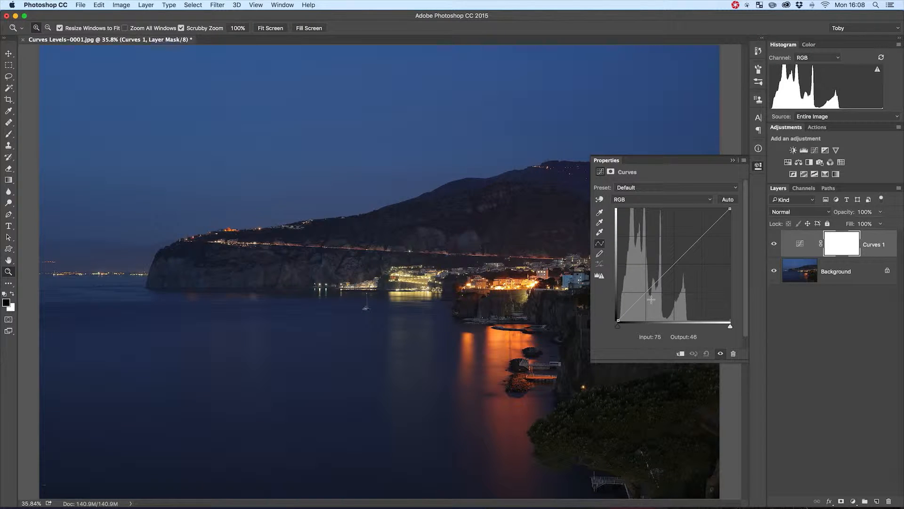
# Brighten the photo by adding a midtone point to the RGB curve and raising it to about input 91, output 141.
pyautogui.click(670, 268)
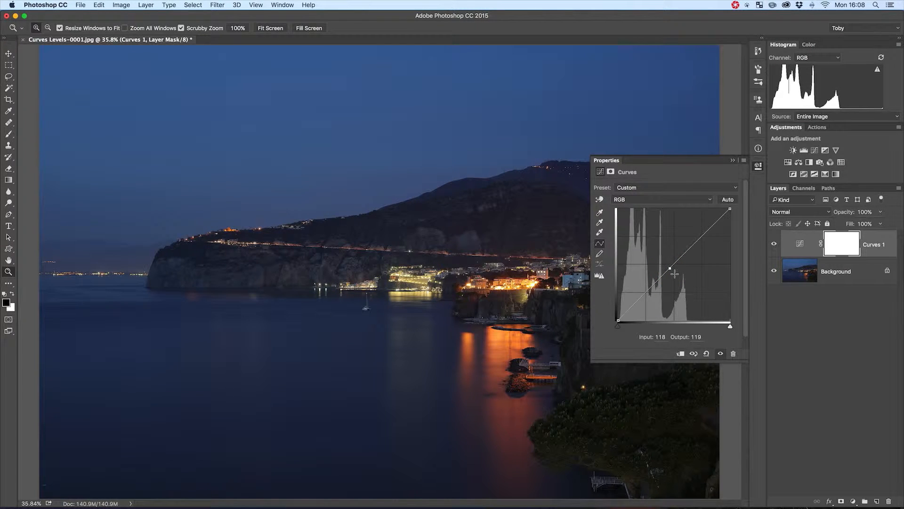
pyautogui.moveTo(671, 268); pyautogui.dragTo(659, 259)
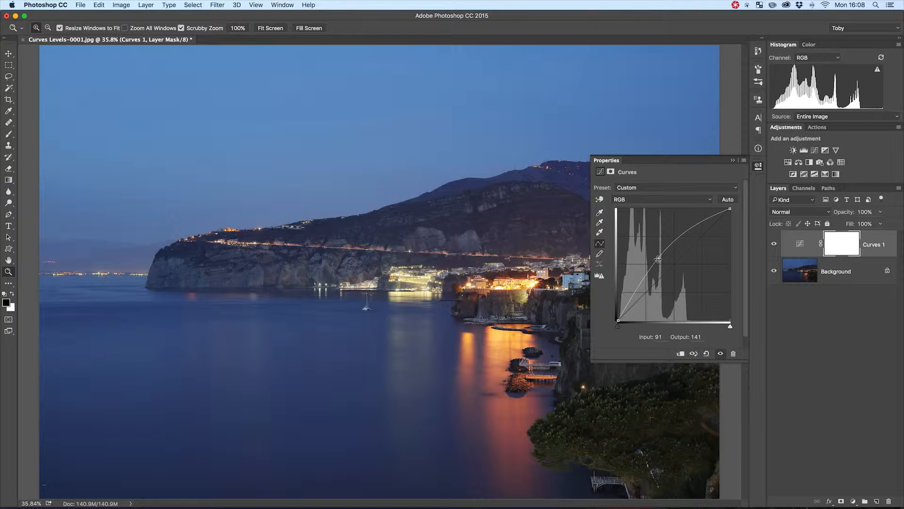
pyautogui.moveTo(658, 258)
pyautogui.mouseDown()
pyautogui.moveTo(684, 276)
pyautogui.moveTo(650, 250)
pyautogui.moveTo(655, 258)
pyautogui.mouseUp()
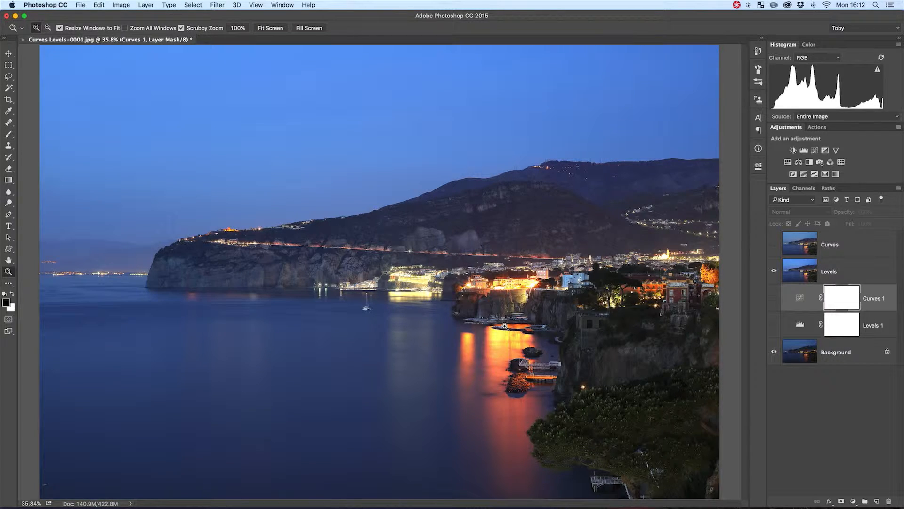
# Compare the Curves and Levels versions close up in the orange water reflections and the lit village by toggling the Curves layer.
pyautogui.moveTo(500, 325); pyautogui.dragTo(584, 325)
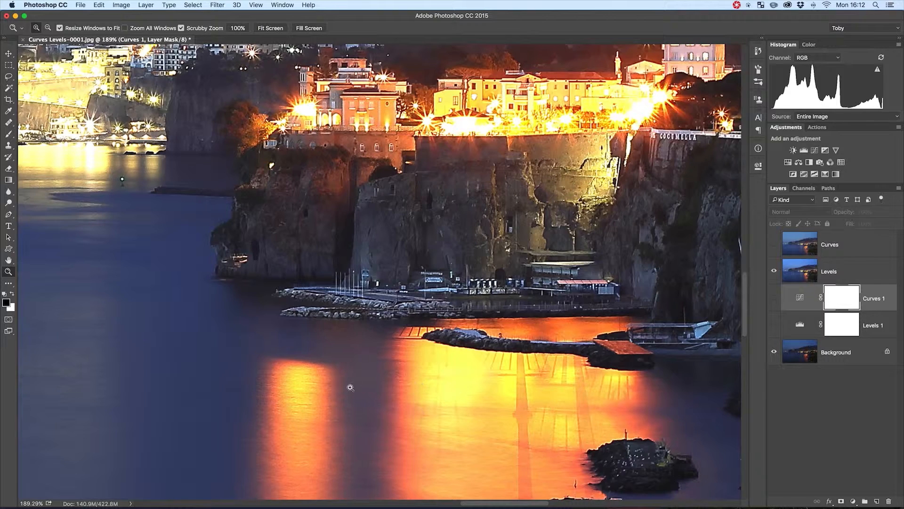
pyautogui.hscroll(-2, 488, 383)
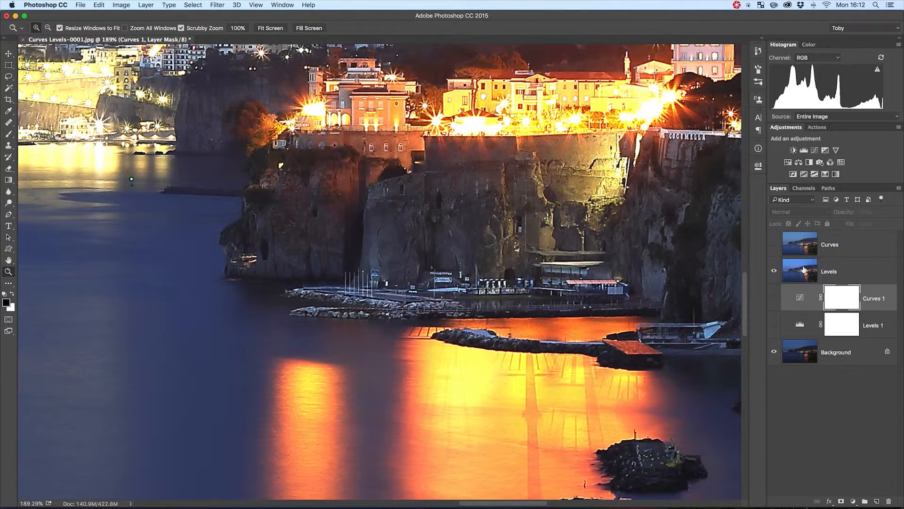
pyautogui.click(773, 244)
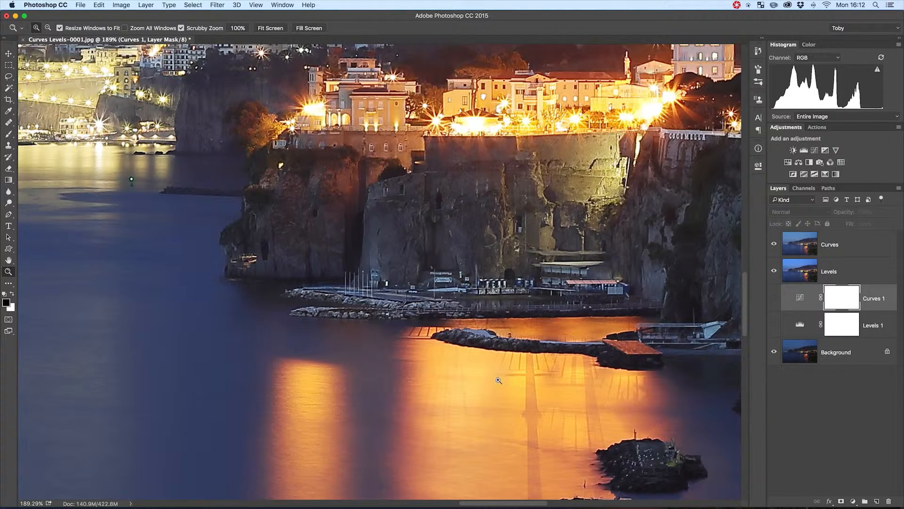
pyautogui.hscroll(-10, 520, 376)
pyautogui.scroll(2, 520, 377)
pyautogui.scroll(8, 522, 373)
pyautogui.hscroll(-6, 521, 372)
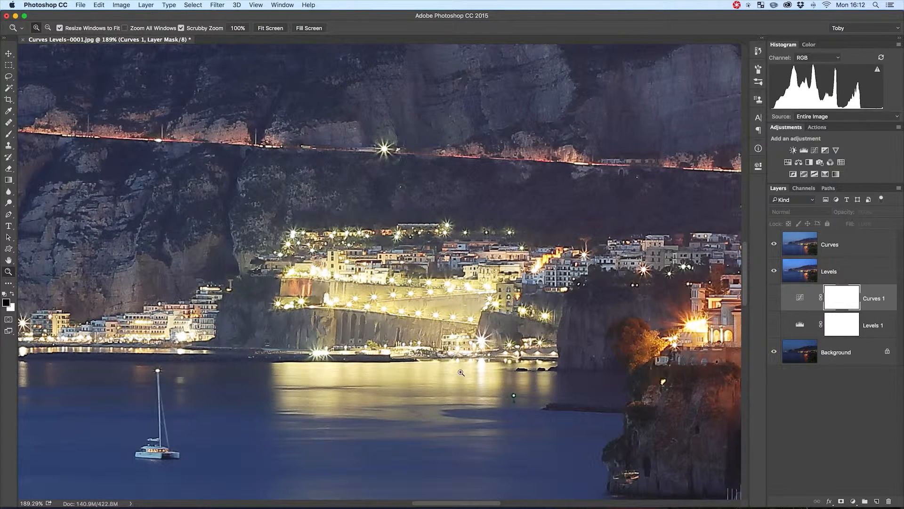
pyautogui.scroll(-1, 468, 373)
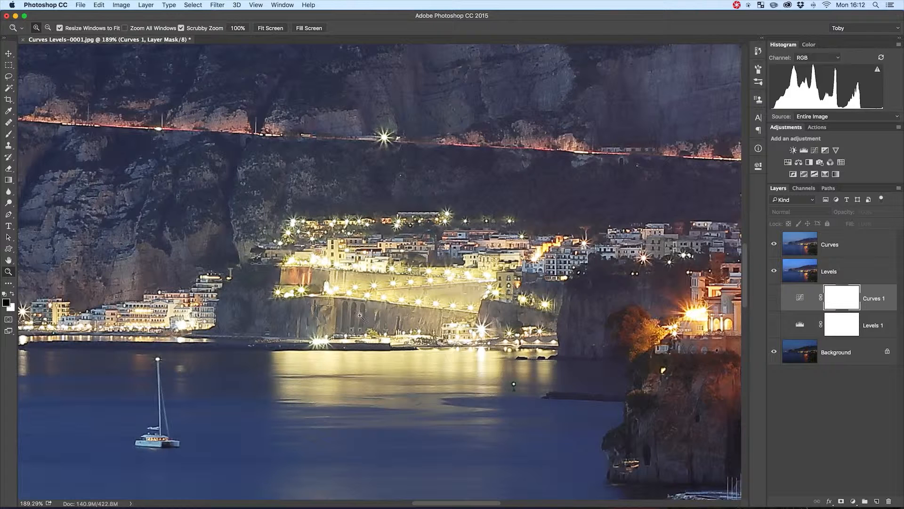
pyautogui.click(774, 245)
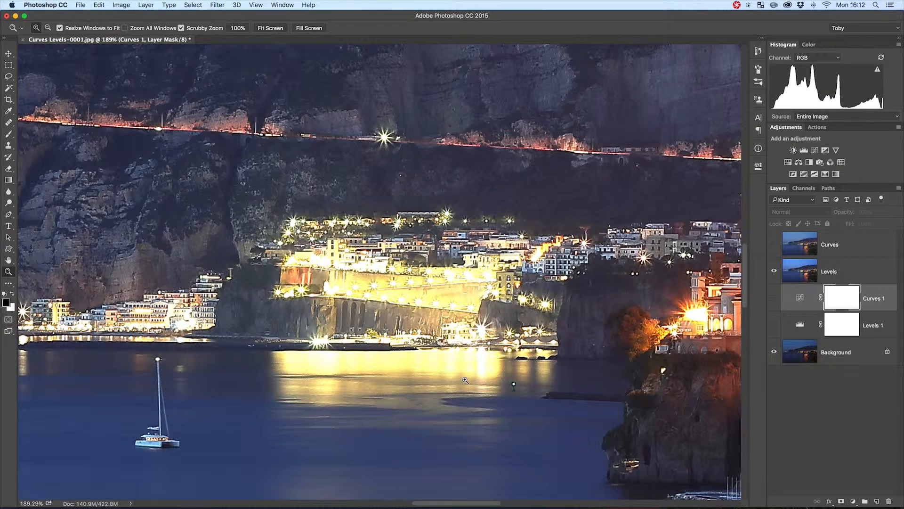
# Examine the Levels 1 and Curves 1 adjustment settings alongside the highlights in the harbour reflections.
pyautogui.doubleClick(800, 324)
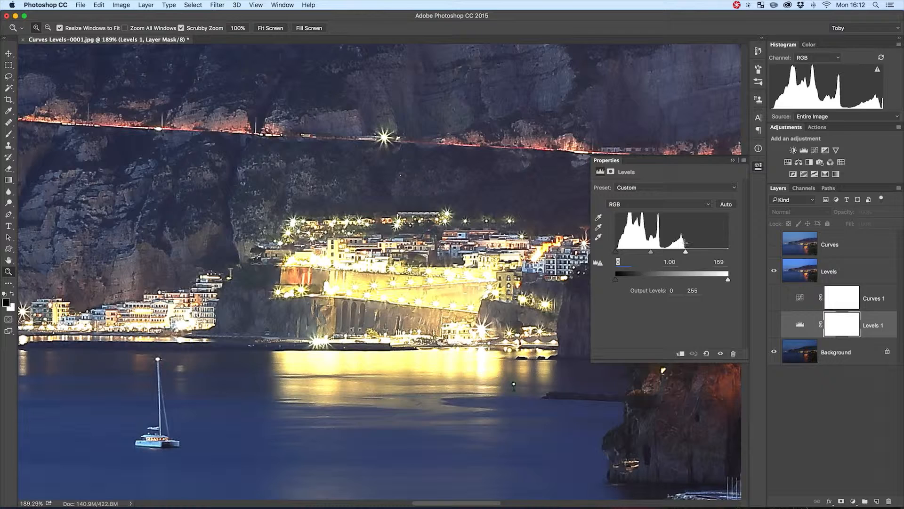
pyautogui.scroll(-10, 515, 275)
pyautogui.hscroll(3, 519, 277)
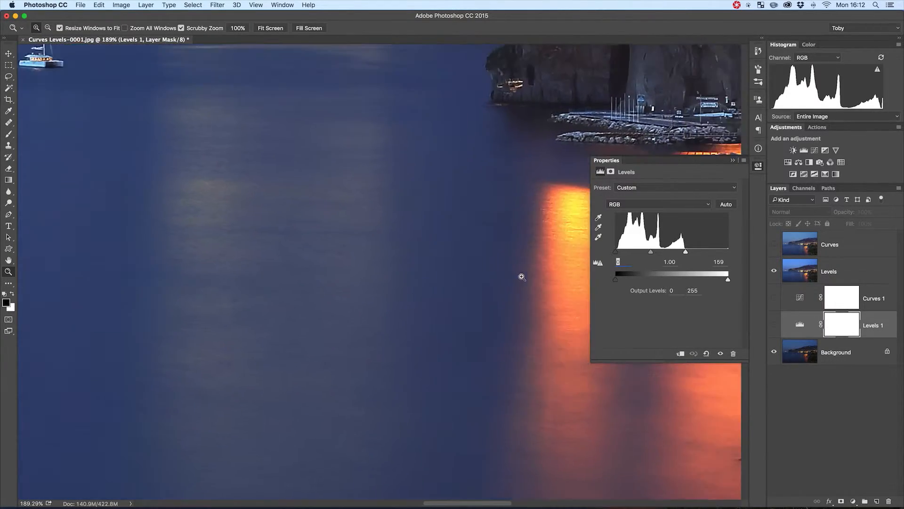
pyautogui.hscroll(5, 521, 276)
pyautogui.scroll(5, 521, 276)
pyautogui.hscroll(2, 482, 293)
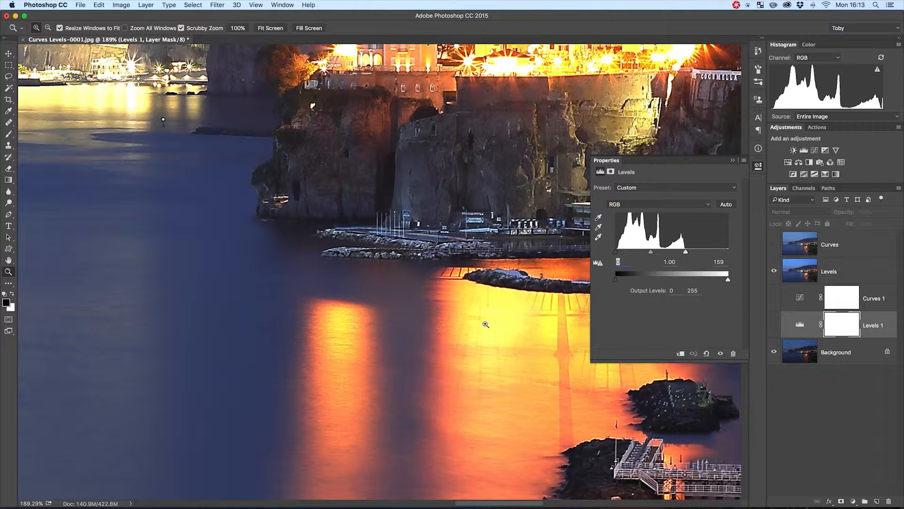
pyautogui.click(800, 298)
pyautogui.scroll(-1, 737, 212)
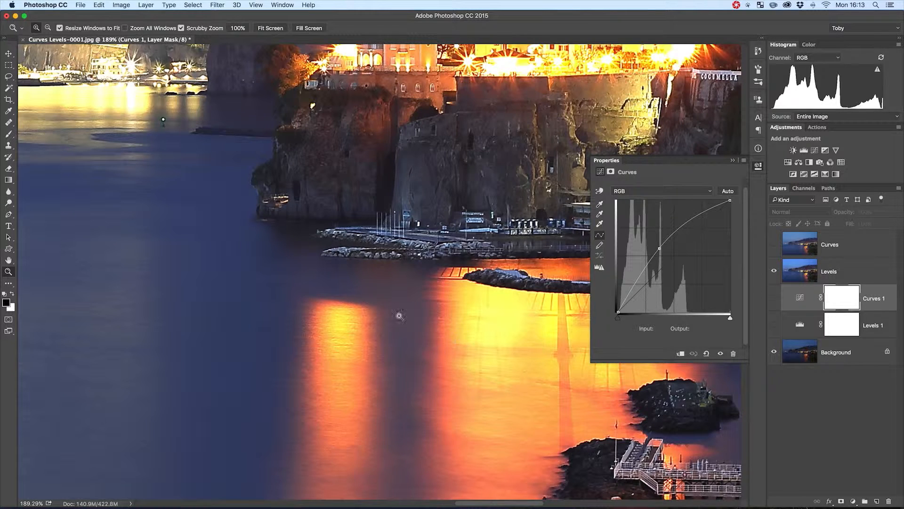
# Compare the highlights below the cliff with the Curves version repeatedly shown and hidden, and return to the whole image.
pyautogui.click(773, 245)
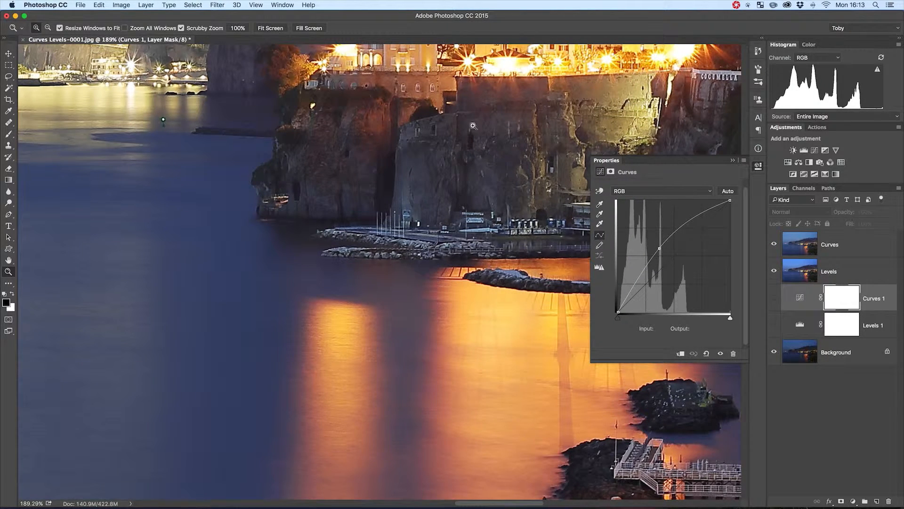
pyautogui.click(775, 245)
pyautogui.click(774, 244)
pyautogui.click(774, 244)
pyautogui.click(774, 244)
pyautogui.click(756, 170)
pyautogui.press('super+0')
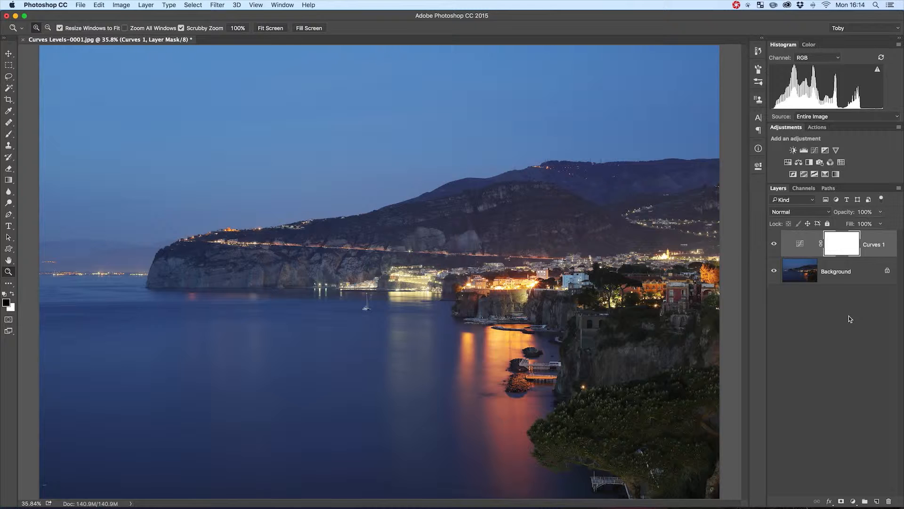
# Try a Brightness/Contrast adjustment layer with contrast 70, and delete that layer.
pyautogui.click(794, 150)
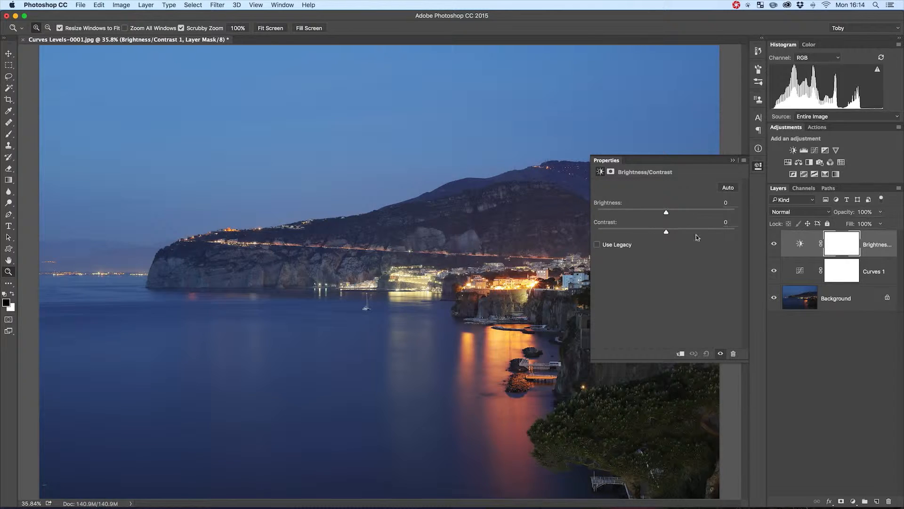
pyautogui.moveTo(666, 232); pyautogui.dragTo(716, 237)
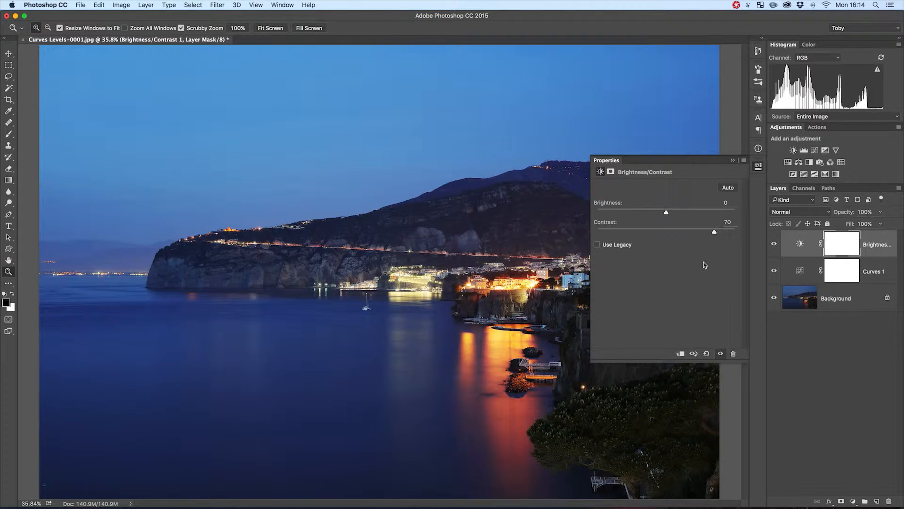
pyautogui.click(758, 166)
pyautogui.click(802, 241)
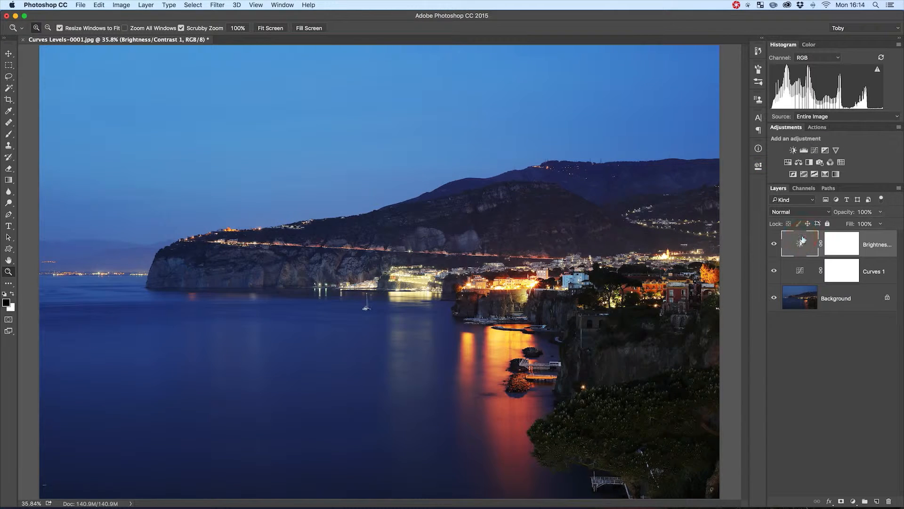
pyautogui.press('BackSpace')
# Add a second Curves adjustment layer above Curves 1, and rename Curves 1 as Exposure.
pyautogui.doubleClick(800, 242)
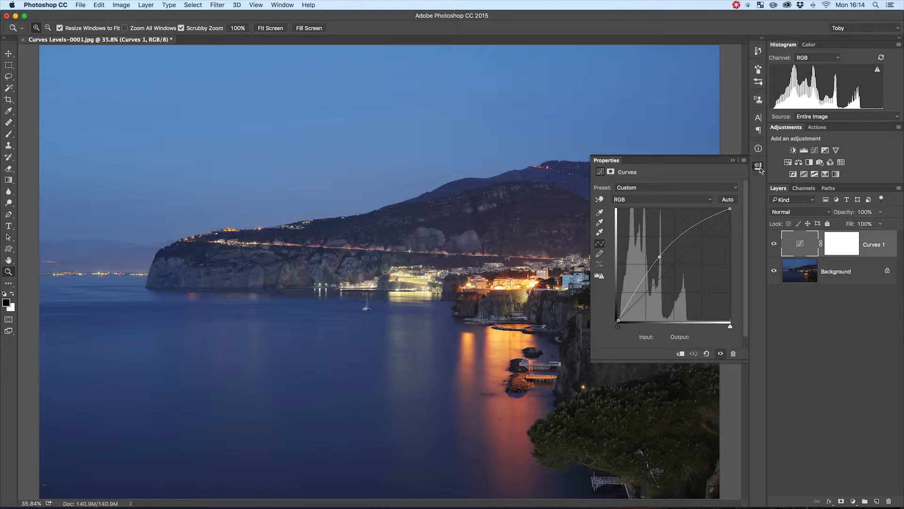
pyautogui.click(815, 150)
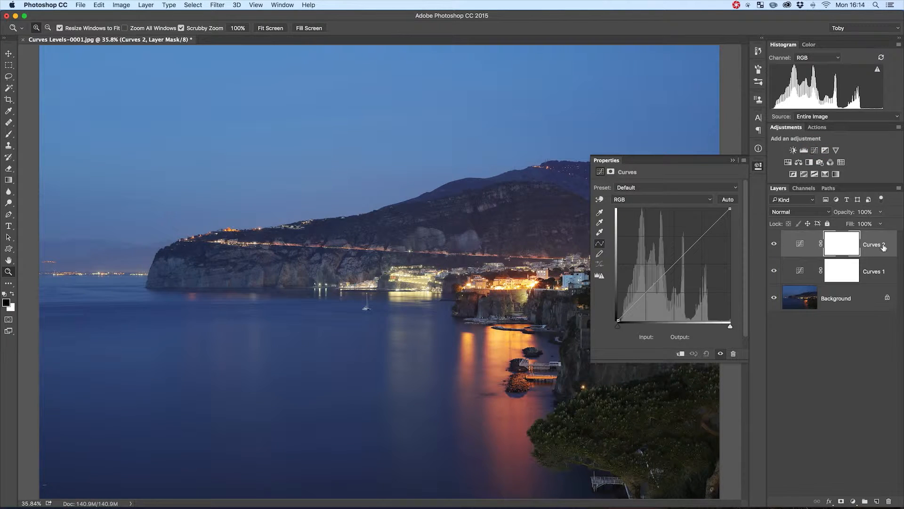
pyautogui.doubleClick(877, 273)
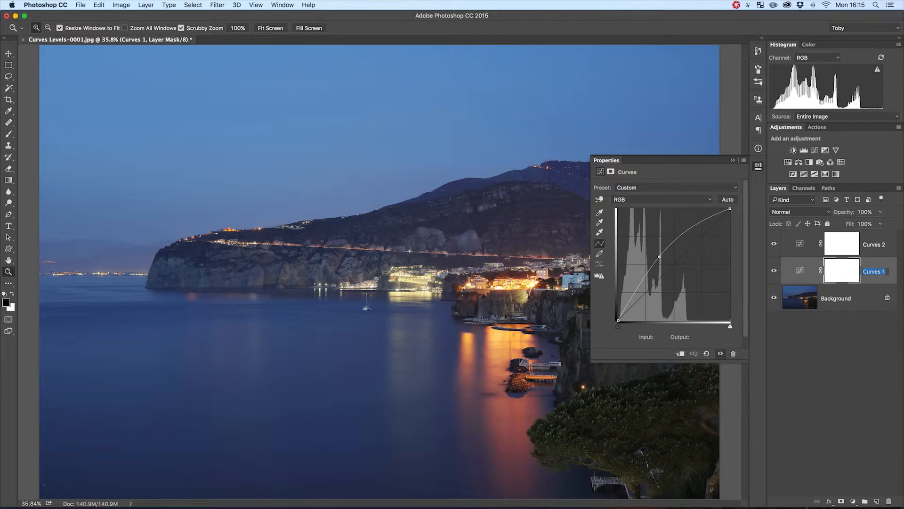
pyautogui.write('Expos')
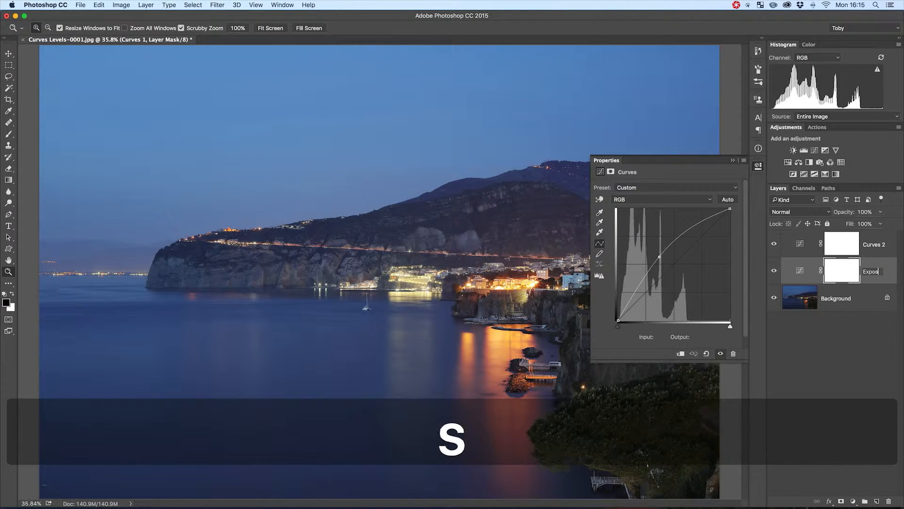
pyautogui.write('ure')
pyautogui.press('Return')
# Rename the Curves 2 layer as Contrast.
pyautogui.doubleClick(876, 245)
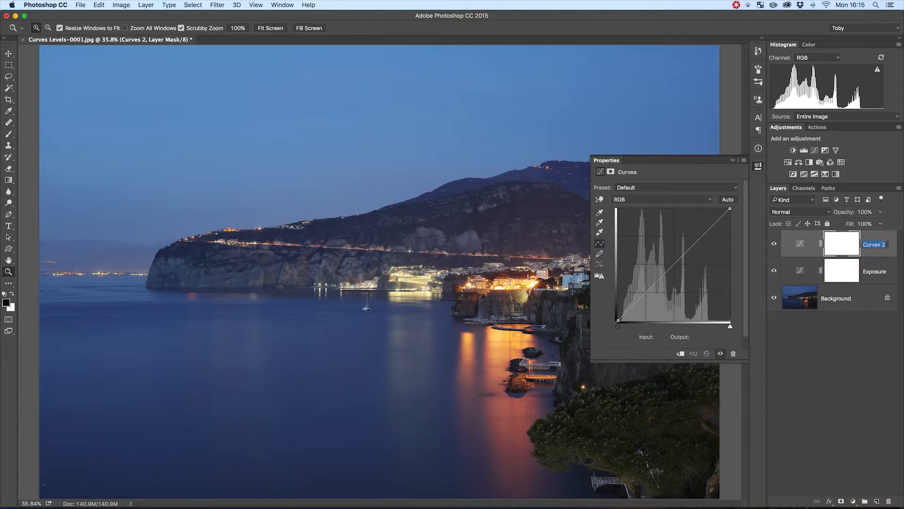
pyautogui.write('Contrast')
pyautogui.press('Return')
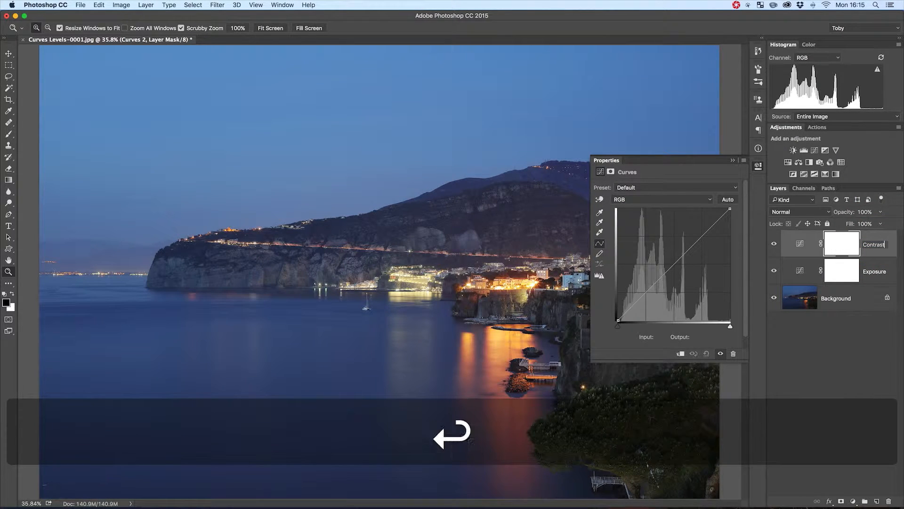
# Shape an S-curve on the Contrast layer with a highlight point at input 179, output 189 and a shadow point at input 63, output 54.
pyautogui.click(800, 244)
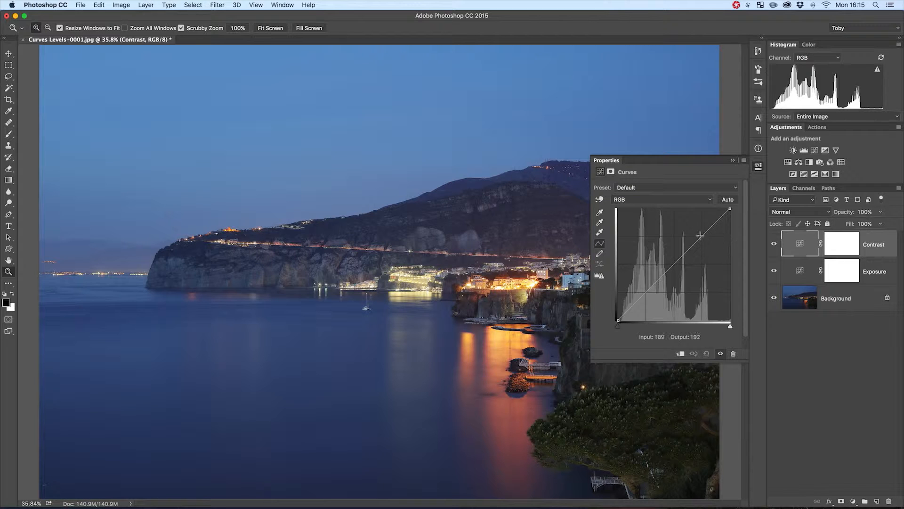
pyautogui.moveTo(696, 240); pyautogui.dragTo(696, 237)
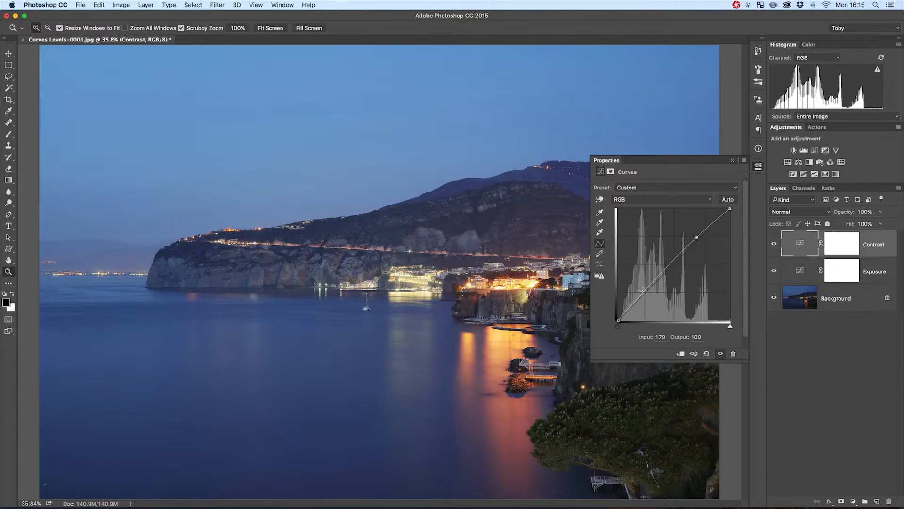
pyautogui.moveTo(644, 292); pyautogui.dragTo(646, 297)
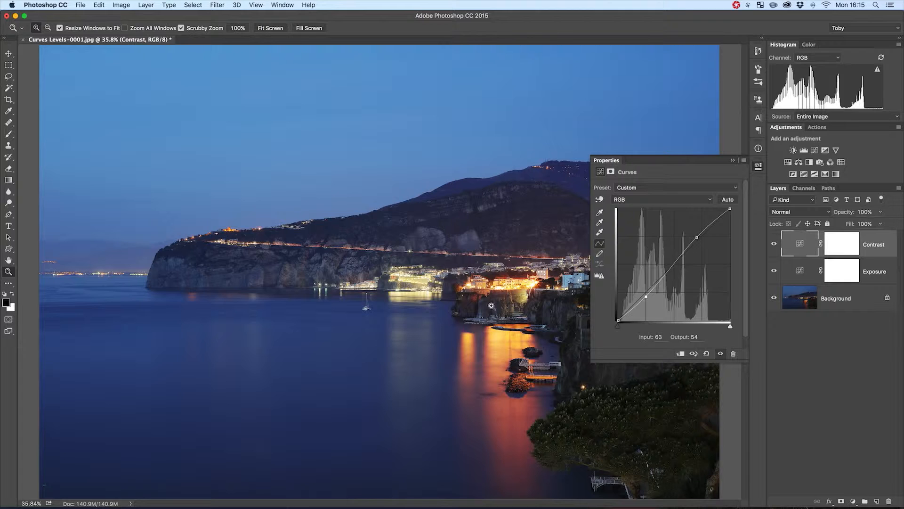
# Move both Contrast curve points into the highlights, the lower one to input 181, output 184, and compare with the layer hidden.
pyautogui.moveTo(696, 237); pyautogui.dragTo(711, 221)
pyautogui.moveTo(646, 296); pyautogui.dragTo(698, 240)
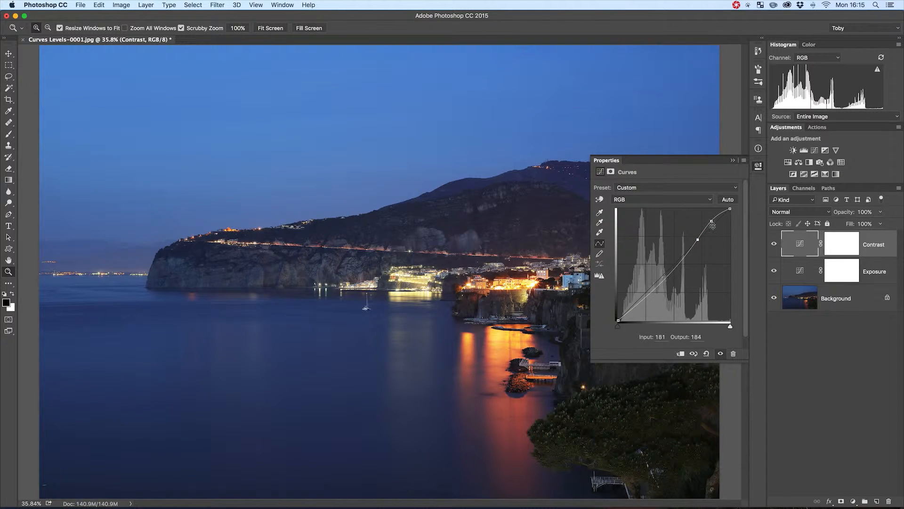
pyautogui.click(774, 245)
pyautogui.click(774, 245)
# Move both Contrast curve points into the shadows, the upper one to input 58, output 58, and compare with the layer hidden.
pyautogui.moveTo(698, 240); pyautogui.dragTo(633, 310)
pyautogui.moveTo(712, 221); pyautogui.dragTo(643, 296)
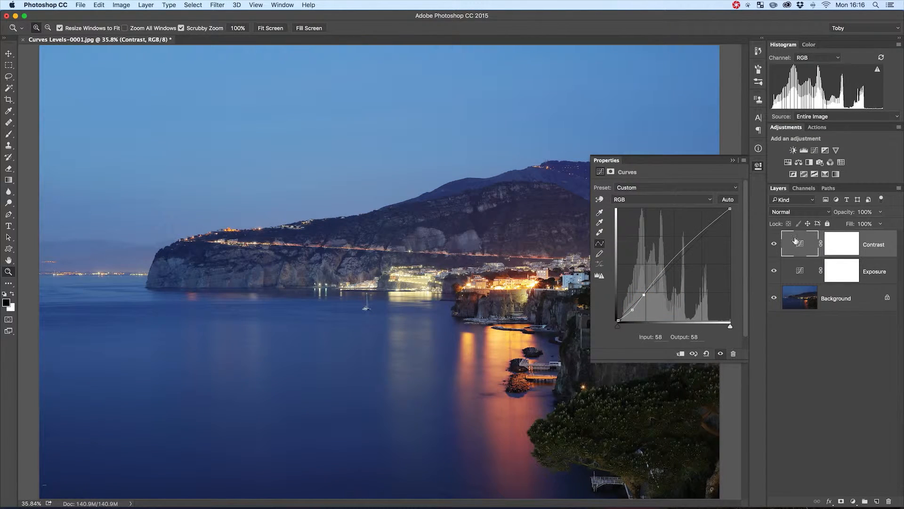
pyautogui.click(774, 243)
pyautogui.click(774, 244)
# Clear the Contrast curve's old points, anchor its upper part with two points, and set a shadow point to input 69, output 44.
pyautogui.moveTo(644, 295); pyautogui.dragTo(676, 329)
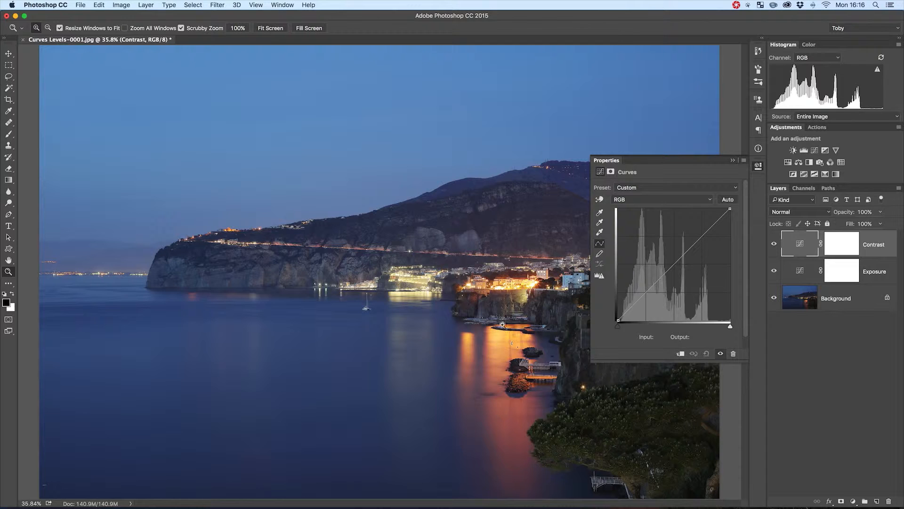
pyautogui.click(677, 262)
pyautogui.click(684, 254)
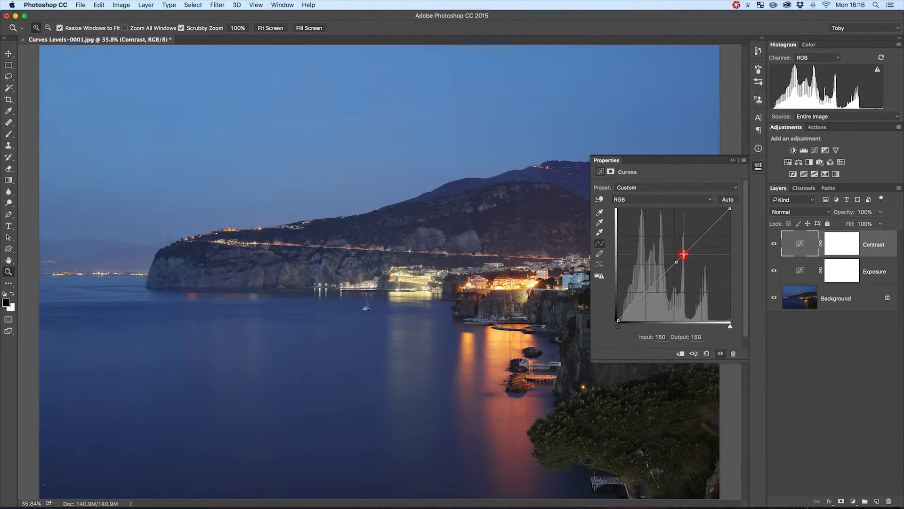
pyautogui.click(642, 295)
pyautogui.moveTo(642, 296); pyautogui.dragTo(649, 300)
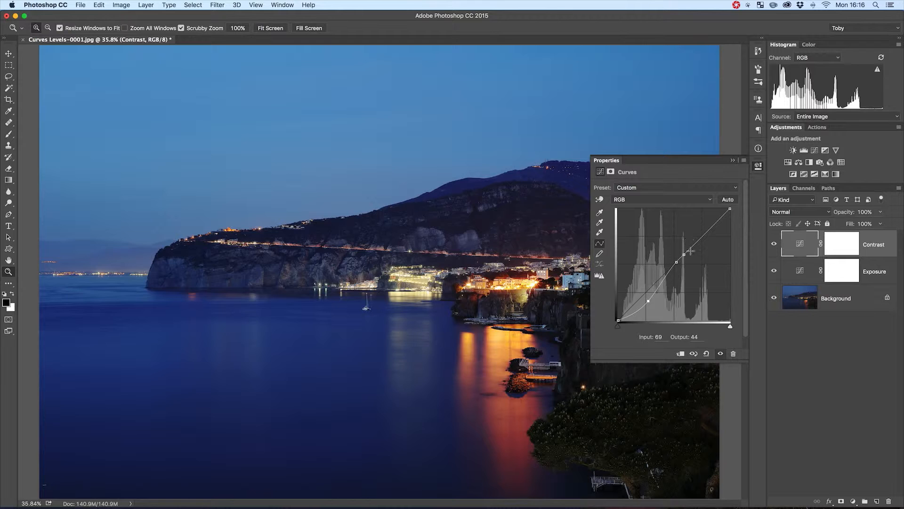
# Remove the upper anchor point, re-add it at input 148, output 148, and move the shadow point to input 67, output 51.
pyautogui.moveTo(685, 254); pyautogui.dragTo(846, 284)
pyautogui.moveTo(650, 298)
pyautogui.mouseDown()
pyautogui.moveTo(659, 302)
pyautogui.moveTo(632, 285)
pyautogui.moveTo(652, 299)
pyautogui.mouseUp()
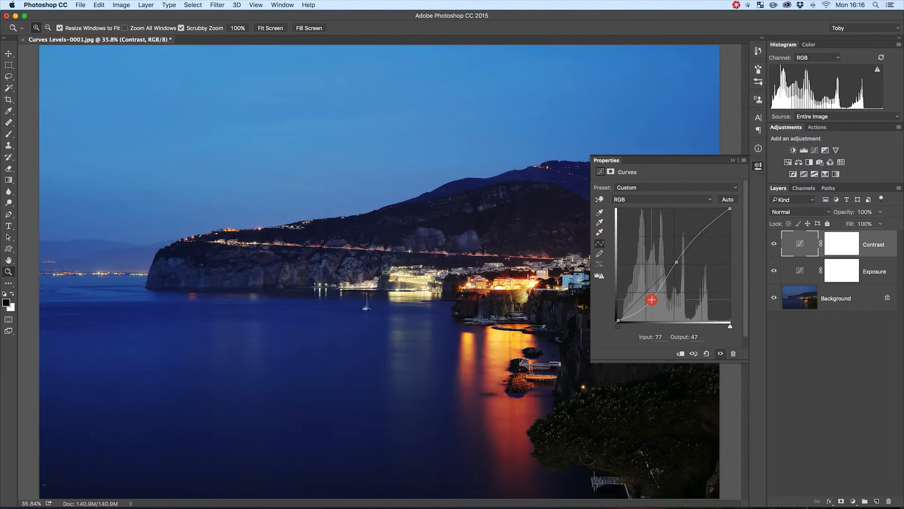
pyautogui.moveTo(683, 250); pyautogui.dragTo(683, 255)
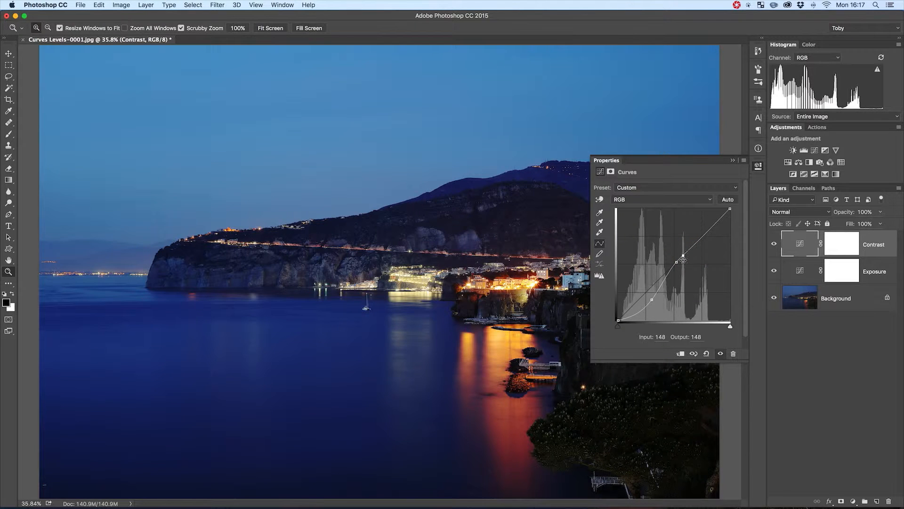
pyautogui.click(648, 299)
pyautogui.moveTo(647, 299)
pyautogui.mouseDown()
pyautogui.moveTo(634, 288)
pyautogui.moveTo(646, 298)
pyautogui.mouseUp()
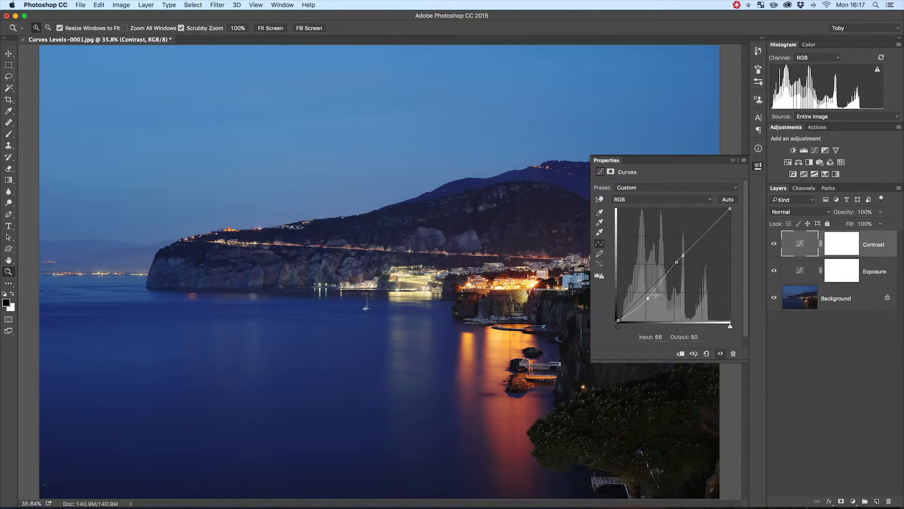
pyautogui.moveTo(648, 299); pyautogui.dragTo(645, 299)
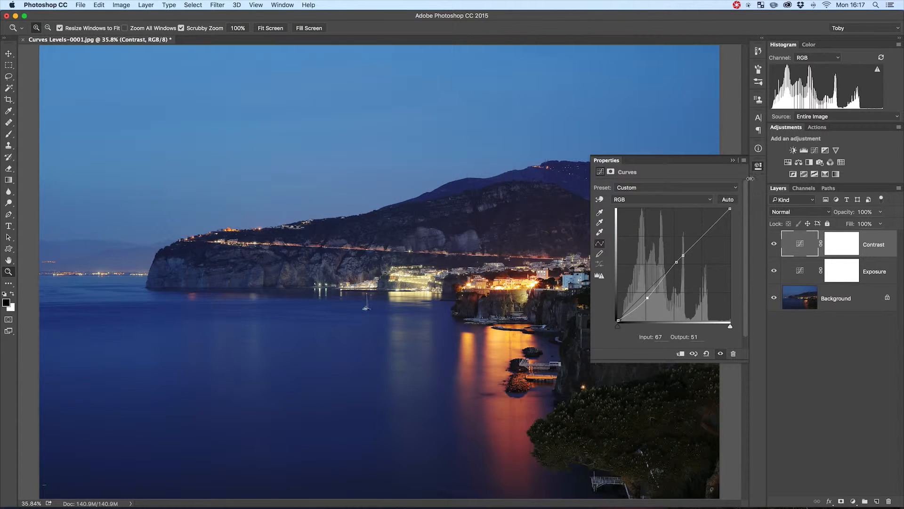
# Add another Curves layer and use on-image adjustment to place points from the rocky shore, with one at input 45, output 52.
pyautogui.click(814, 152)
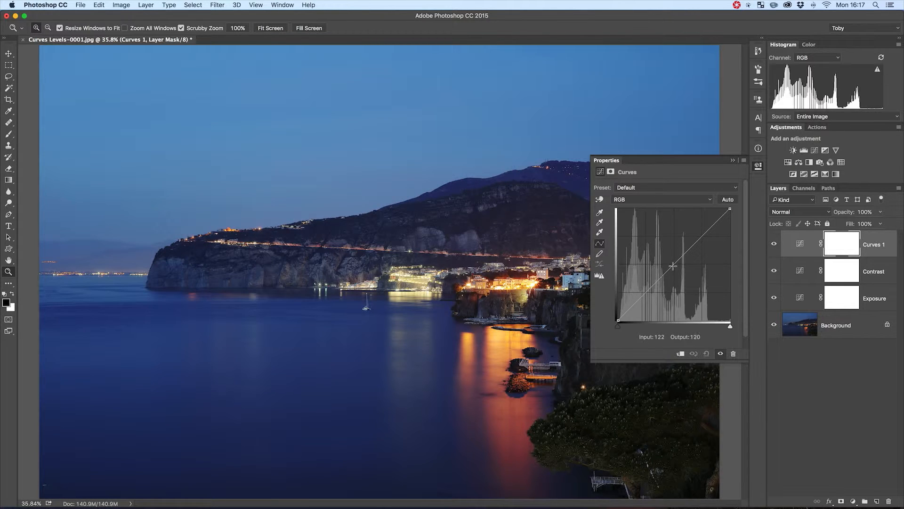
pyautogui.click(600, 200)
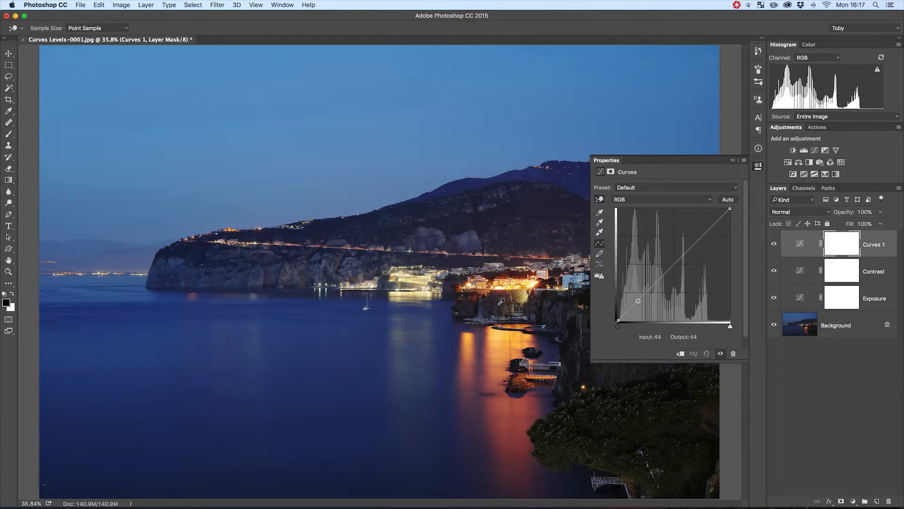
pyautogui.moveTo(501, 302)
pyautogui.mouseDown()
pyautogui.moveTo(499, 310)
pyautogui.moveTo(511, 282)
pyautogui.moveTo(509, 291)
pyautogui.mouseUp()
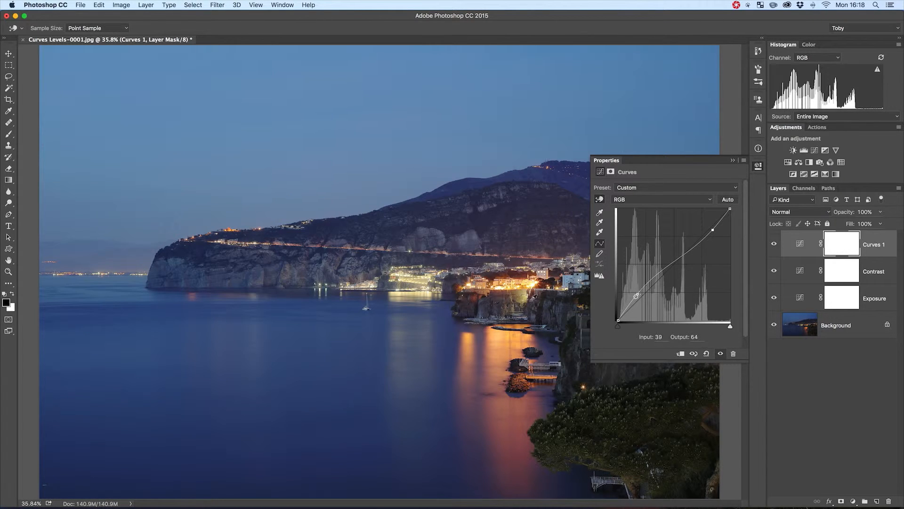
pyautogui.moveTo(637, 295); pyautogui.dragTo(638, 296)
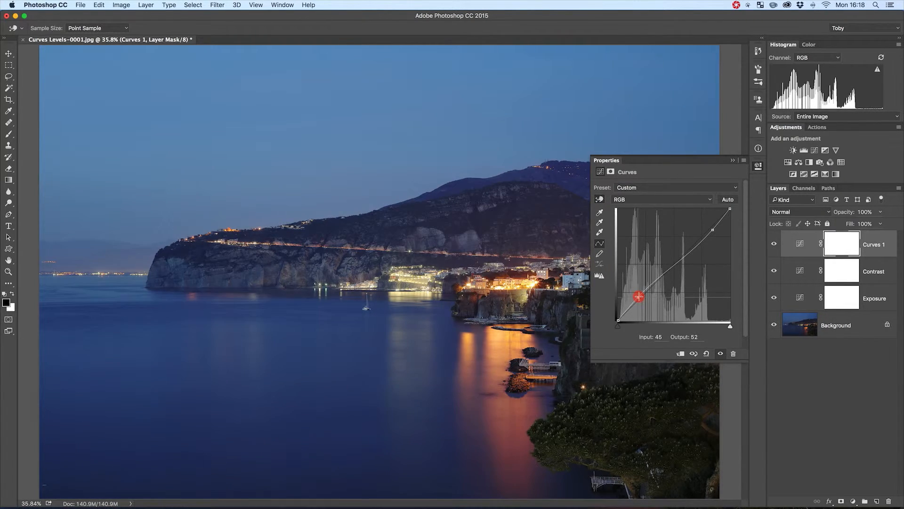
pyautogui.click(549, 310)
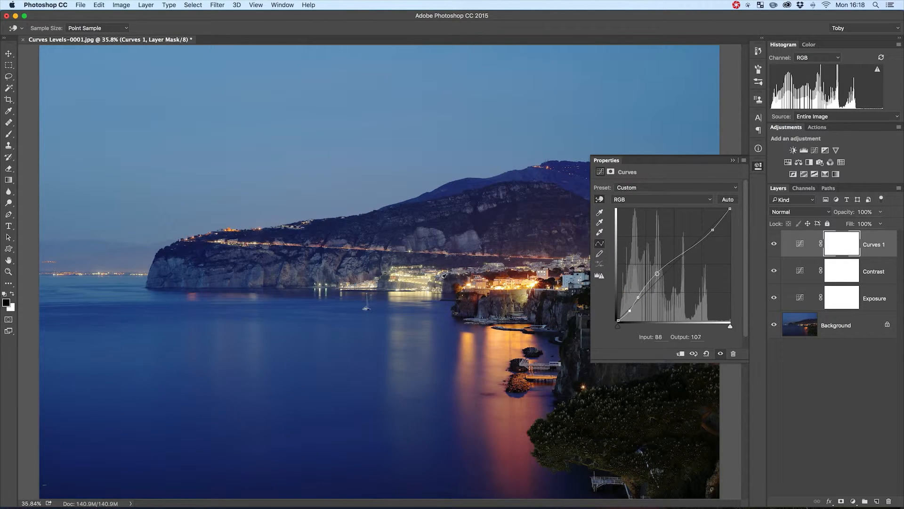
# Sample the lit waterfront on the image, pull its highlight point down to an extreme, and settle it at input 182, output 169.
pyautogui.moveTo(425, 277); pyautogui.dragTo(424, 287)
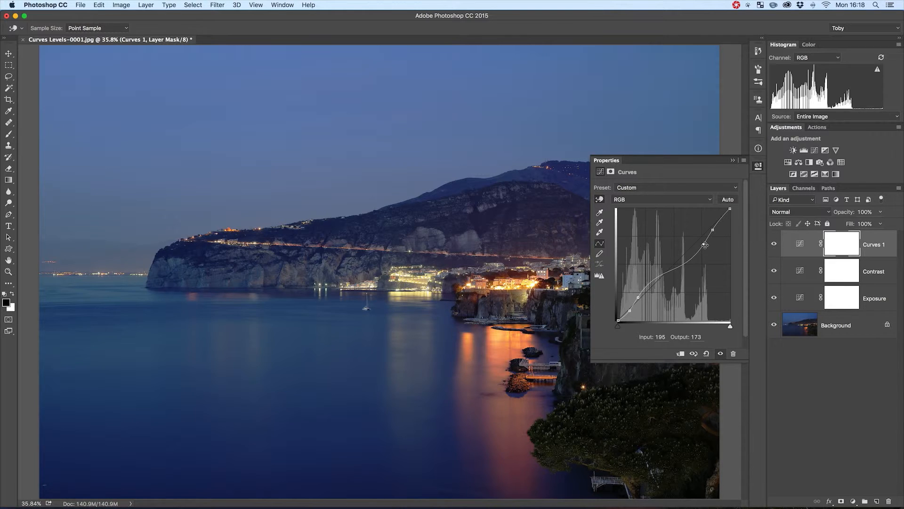
pyautogui.moveTo(704, 244); pyautogui.dragTo(703, 273)
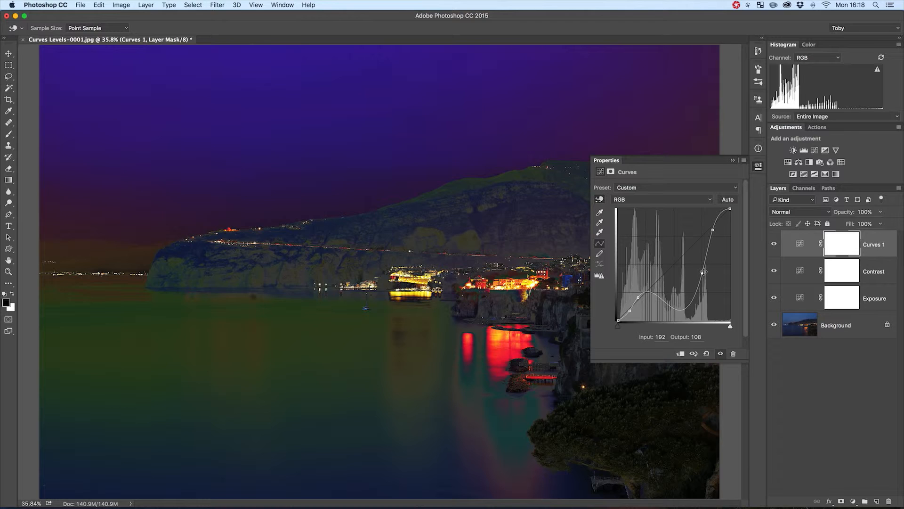
pyautogui.moveTo(703, 273); pyautogui.dragTo(698, 245)
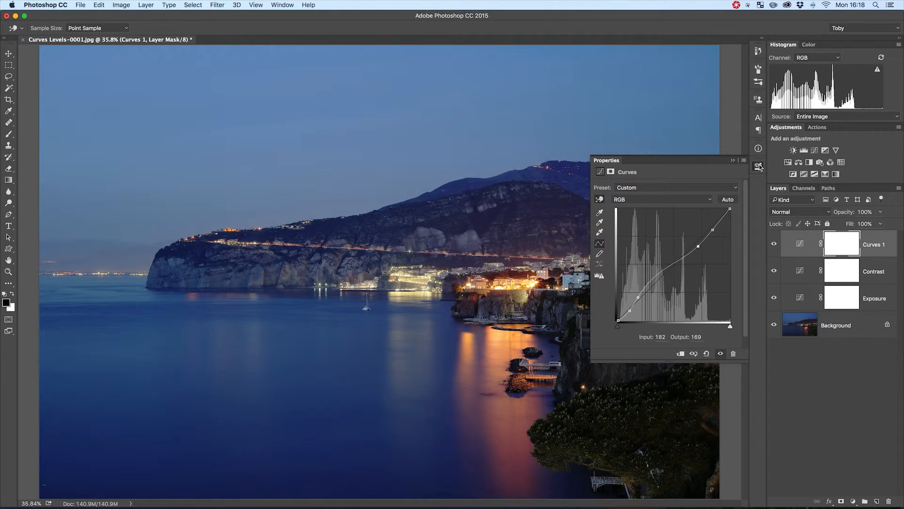
# Add another Curves layer and shift its Blue channel, trying input 111, output 136 before settling at input 140, output 103.
pyautogui.click(814, 149)
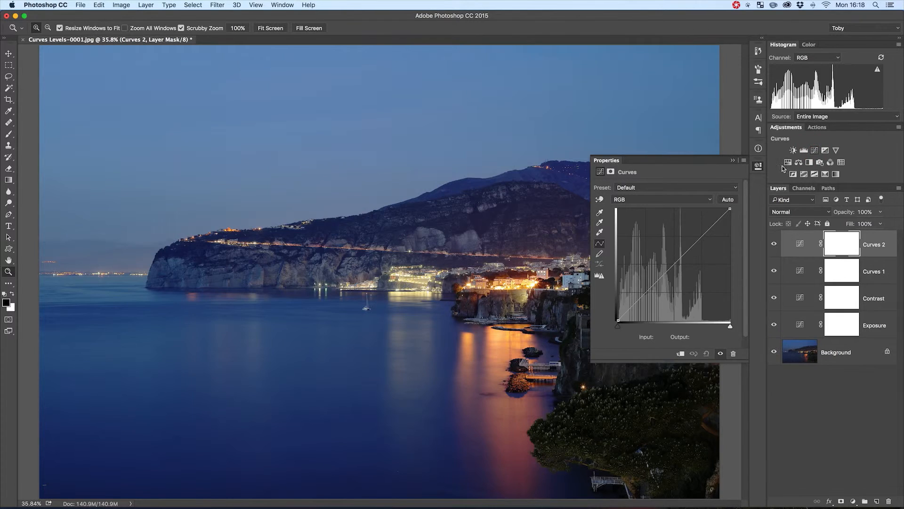
pyautogui.click(656, 200)
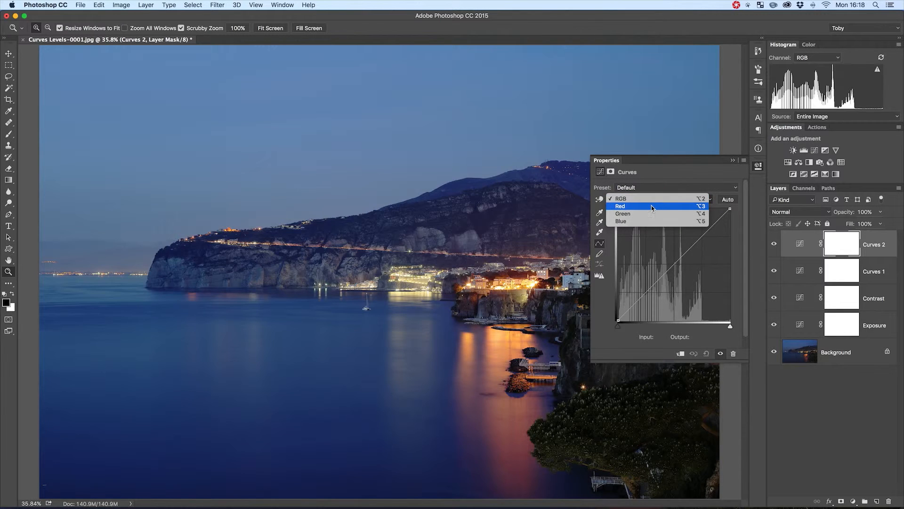
pyautogui.click(633, 199)
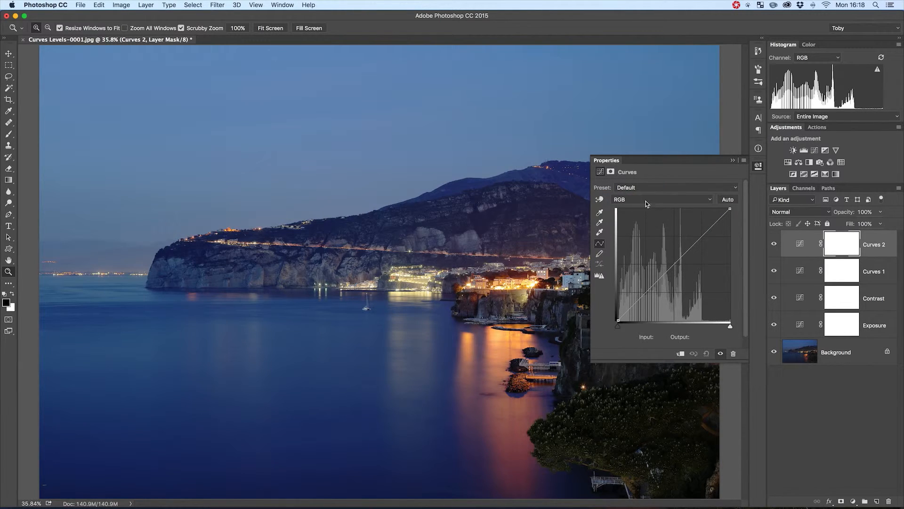
pyautogui.click(645, 201)
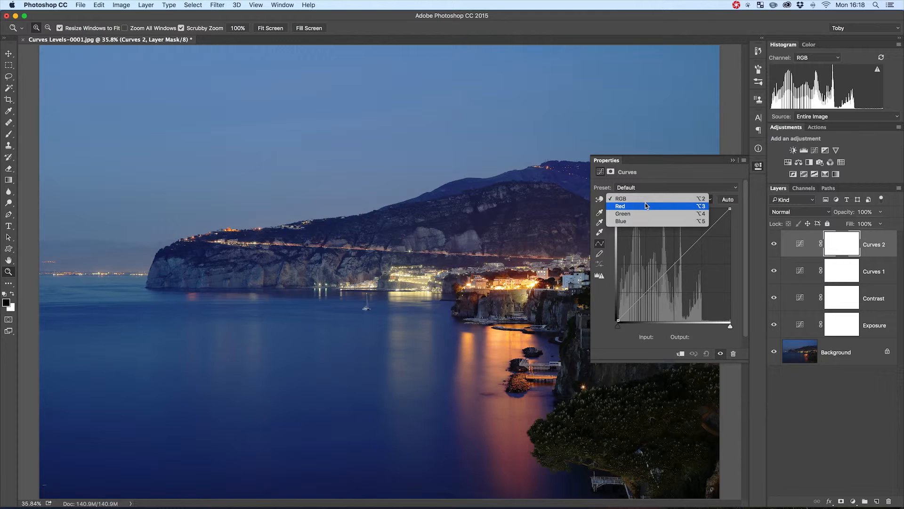
pyautogui.click(645, 221)
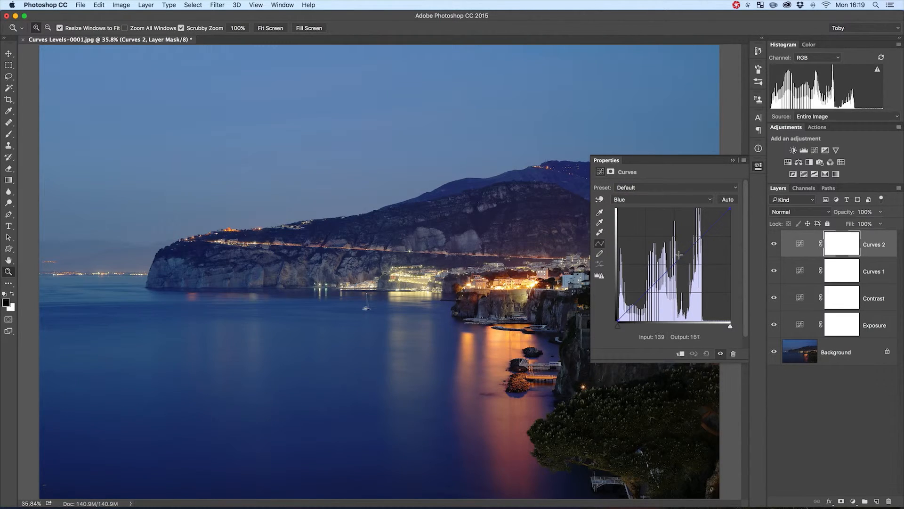
pyautogui.moveTo(669, 265); pyautogui.dragTo(667, 260)
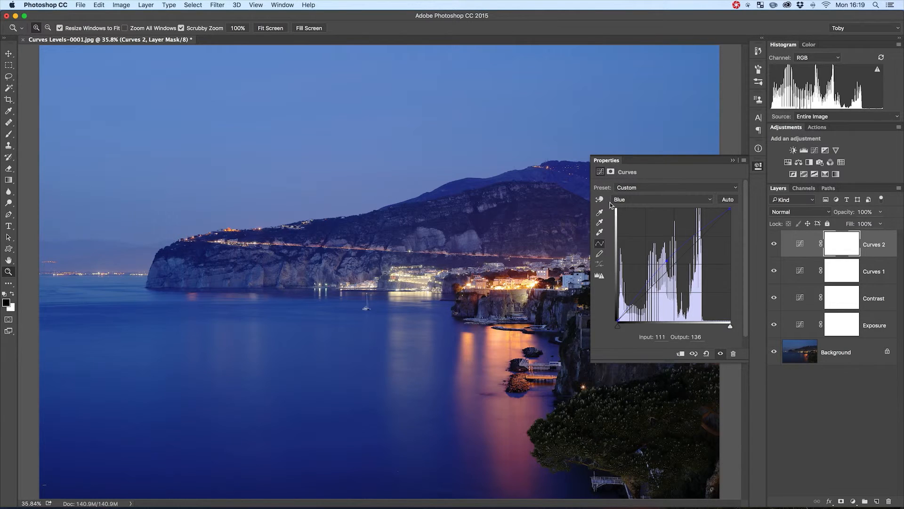
pyautogui.moveTo(667, 259); pyautogui.dragTo(679, 276)
# Lower the Green channel midpoint to input 132, output 111 and the Red channel midpoint to input 126, output 103.
pyautogui.click(639, 199)
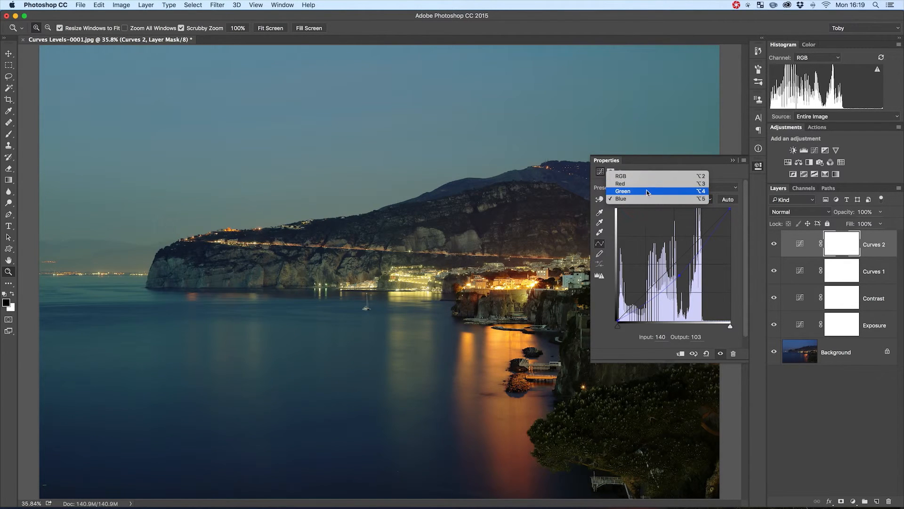
pyautogui.click(646, 191)
pyautogui.moveTo(674, 266)
pyautogui.mouseDown()
pyautogui.moveTo(664, 263)
pyautogui.moveTo(676, 271)
pyautogui.mouseUp()
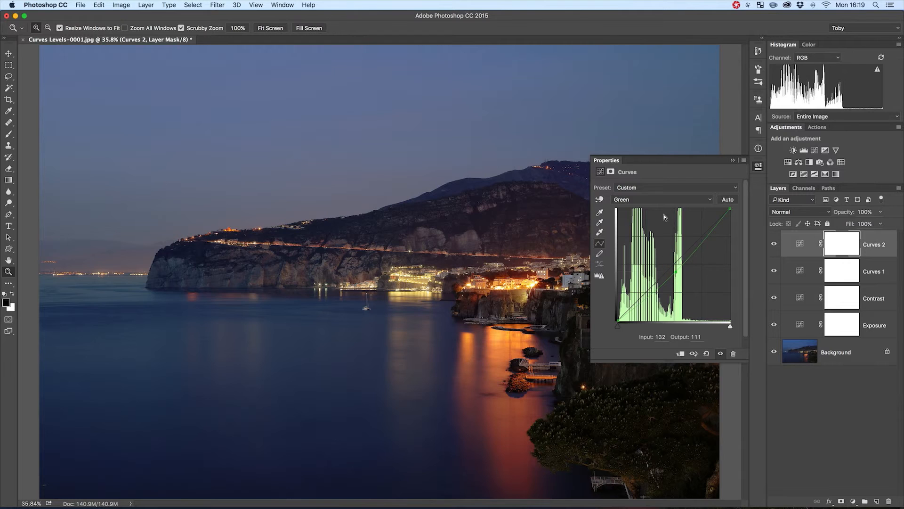
pyautogui.click(652, 200)
pyautogui.click(652, 191)
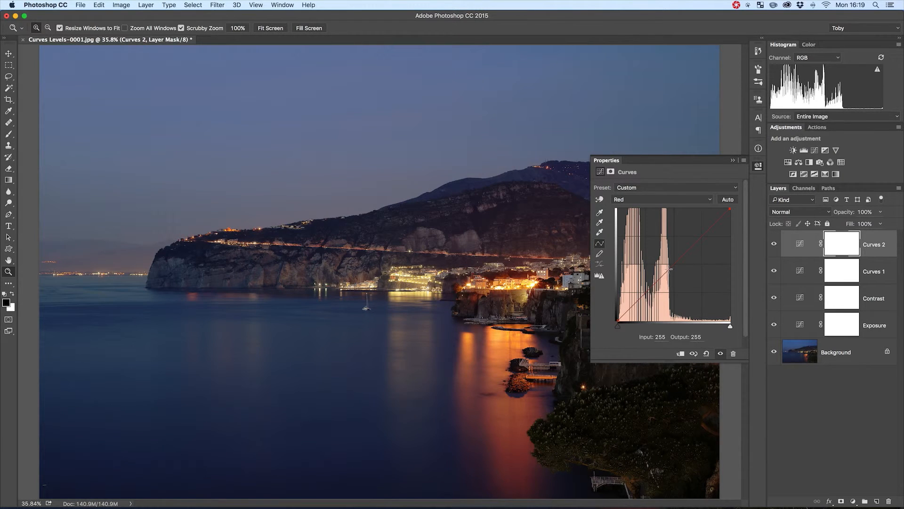
pyautogui.moveTo(667, 271)
pyautogui.mouseDown()
pyautogui.moveTo(662, 263)
pyautogui.moveTo(673, 274)
pyautogui.mouseUp()
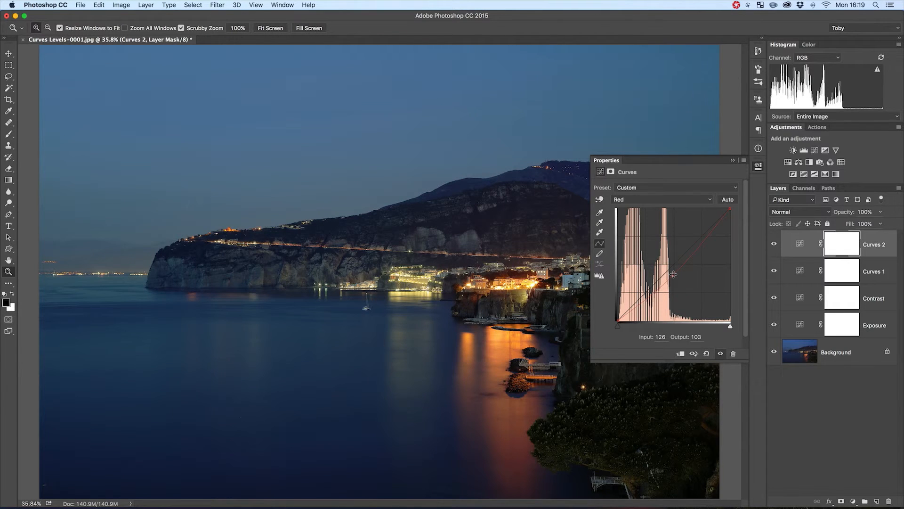
# Return to the RGB channel, compare with the Curves 2 layer hidden, and raise its midtones to input 100, output 132.
pyautogui.click(643, 201)
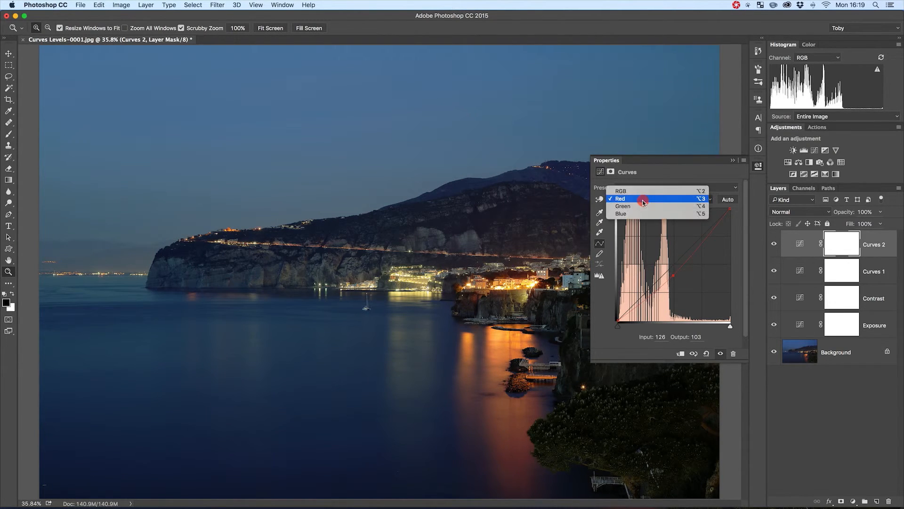
pyautogui.click(652, 191)
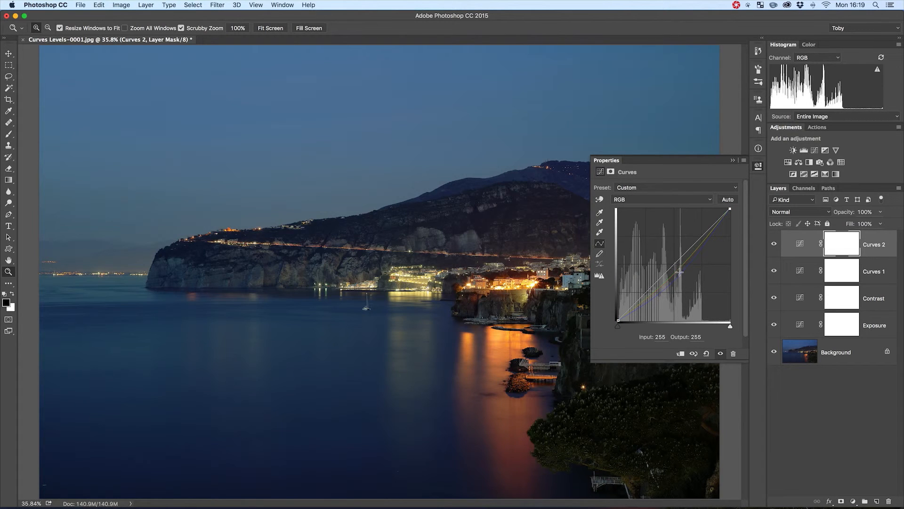
pyautogui.click(774, 244)
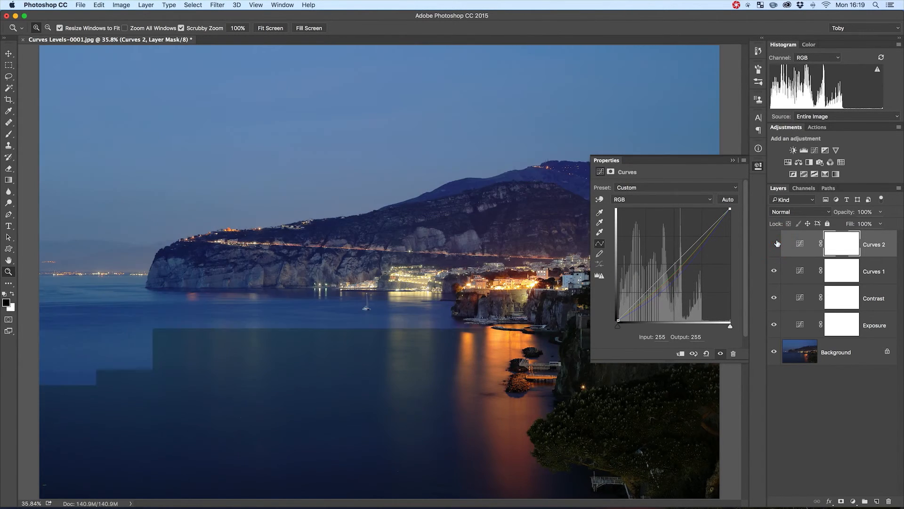
pyautogui.click(774, 243)
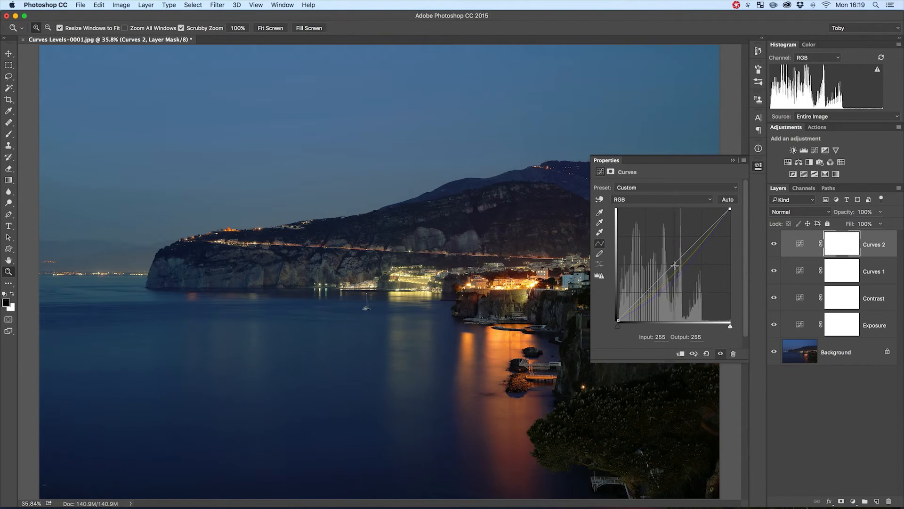
pyautogui.moveTo(669, 268); pyautogui.dragTo(662, 263)
# Compare the photo with the Curves 2 layer hidden and shown, and collapse the curve properties to view the whole image.
pyautogui.click(774, 244)
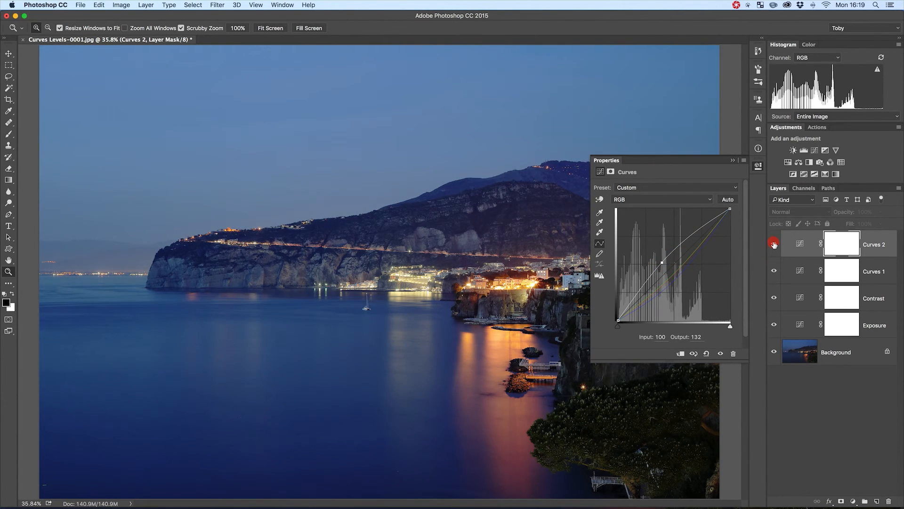
pyautogui.click(773, 244)
pyautogui.click(774, 244)
pyautogui.click(774, 244)
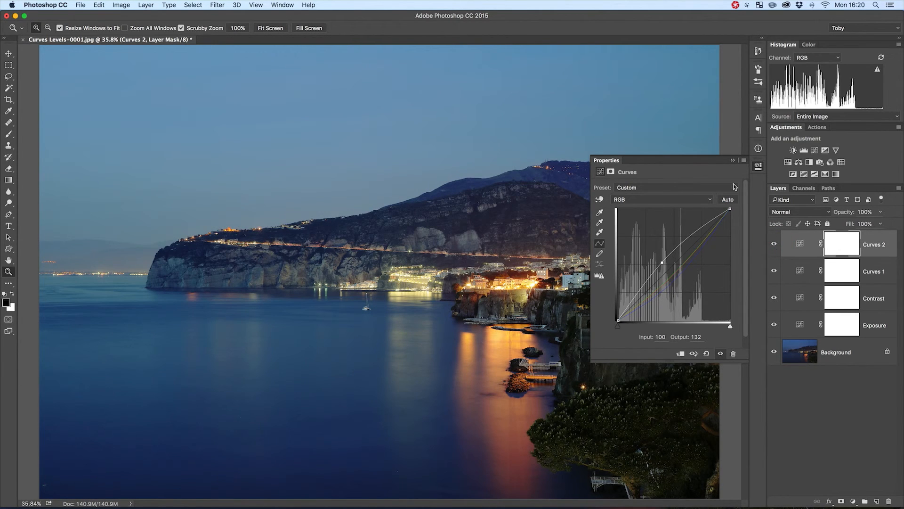
pyautogui.click(759, 164)
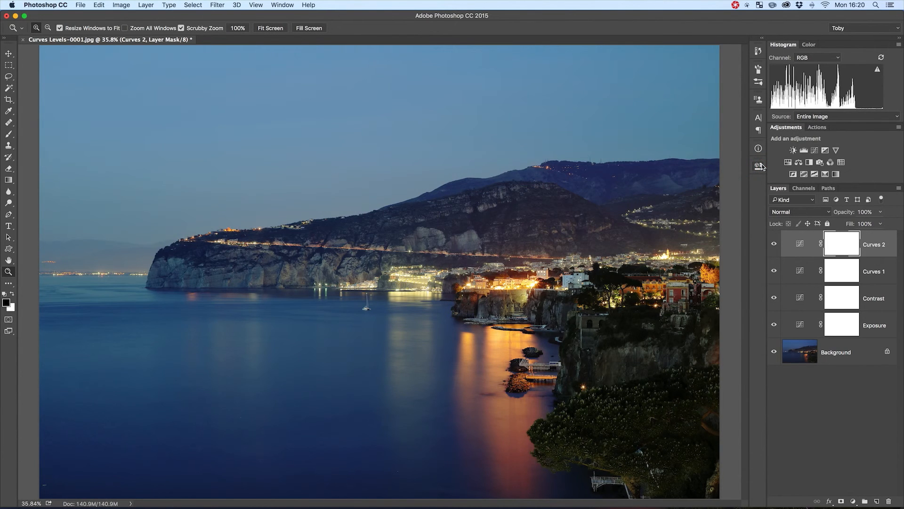